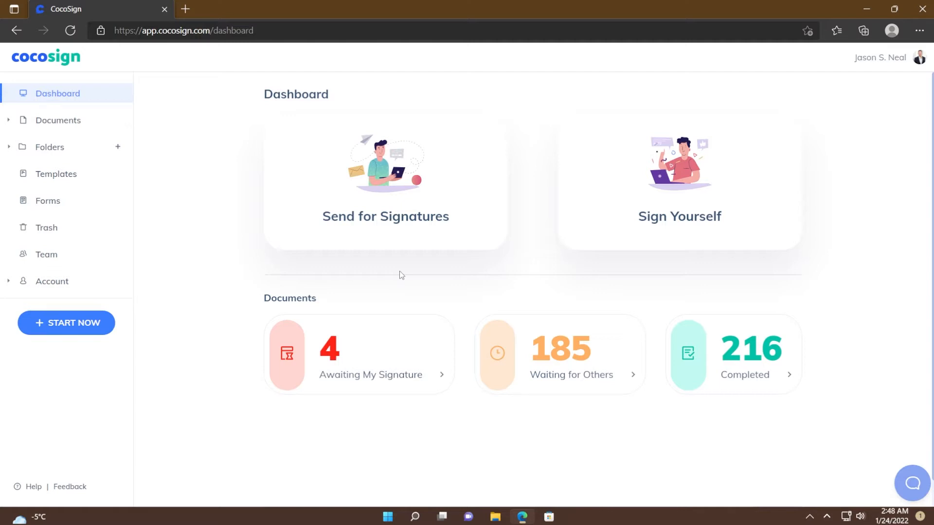
Start a Send for Signatures request with Advertising Agreement.pdf uploaded and continue to recipients
left_click(400, 237)
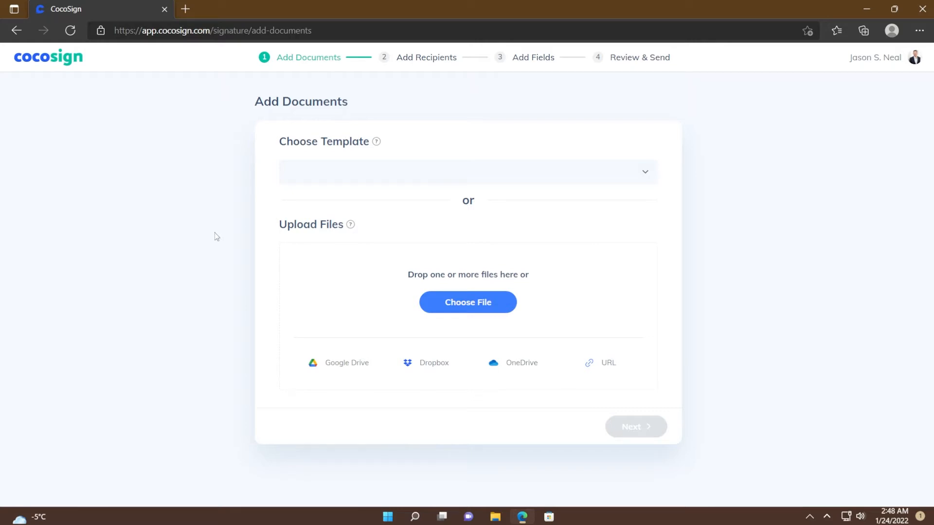
left_click(569, 180)
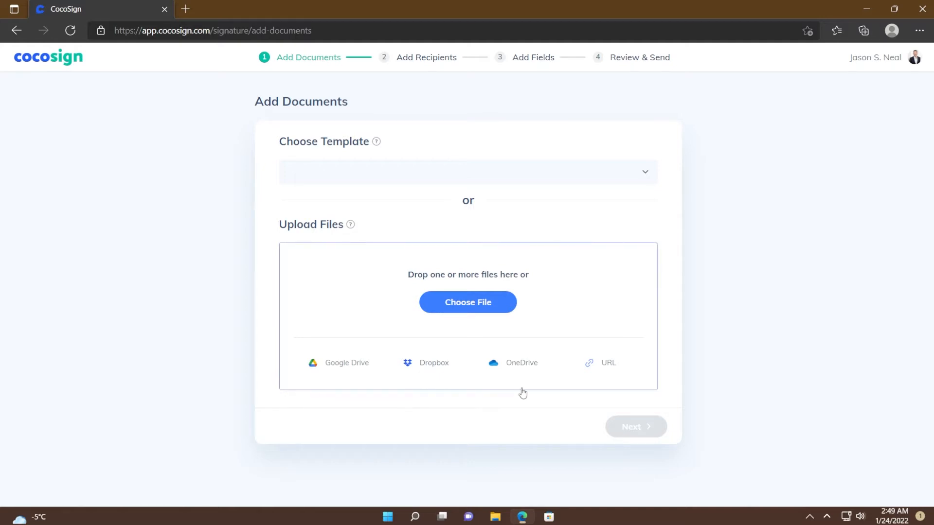
left_click(606, 363)
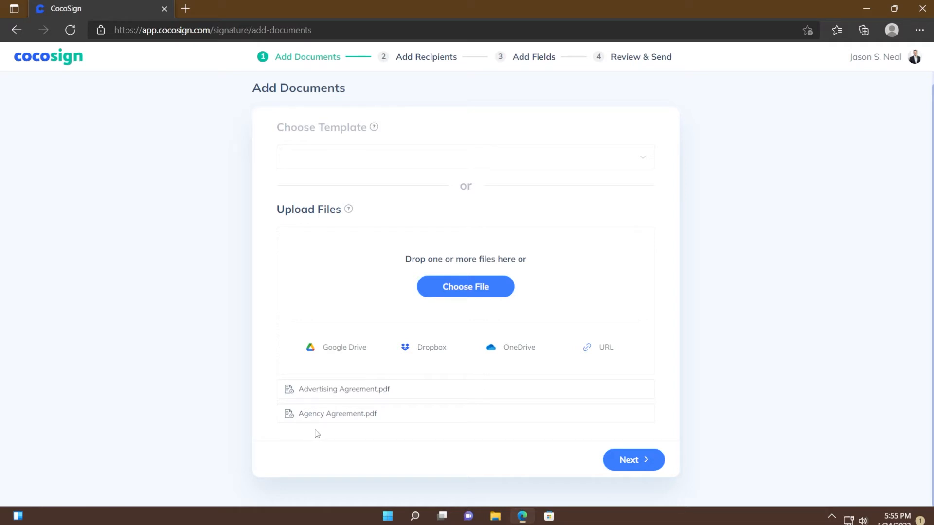
mouse_move(269, 389)
left_mouse_down()
mouse_move(269, 413)
mouse_move(269, 389)
left_mouse_up()
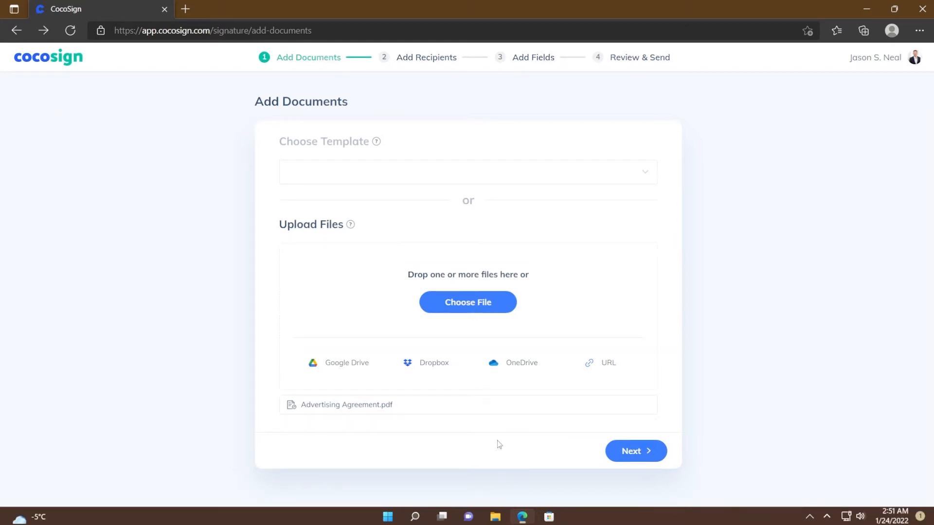
left_click(627, 452)
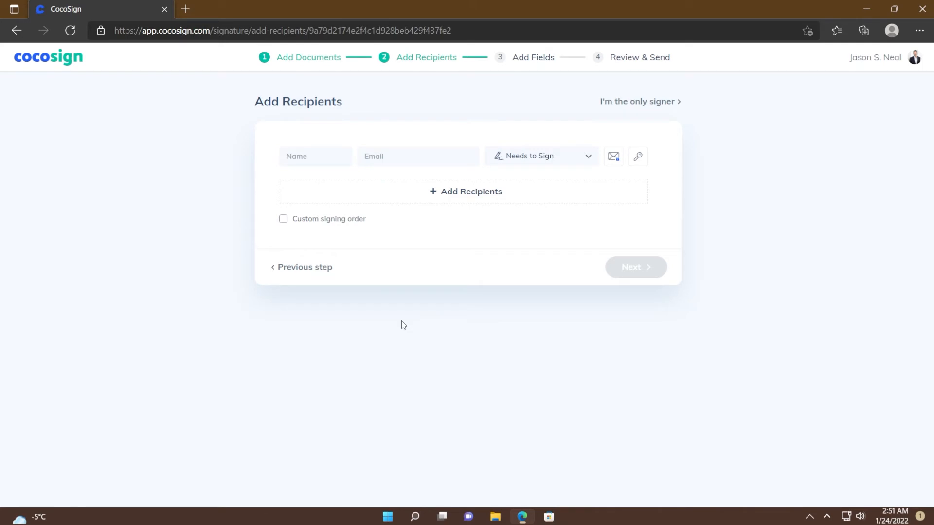
Enter the first recipient's name and e-mail, keeping the role as Needs to Sign
left_click(316, 156)
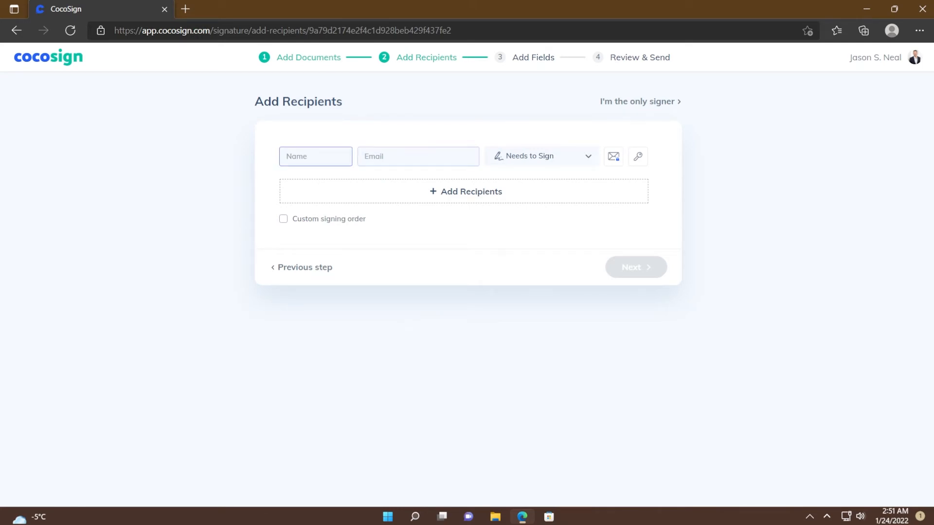
left_click(418, 157)
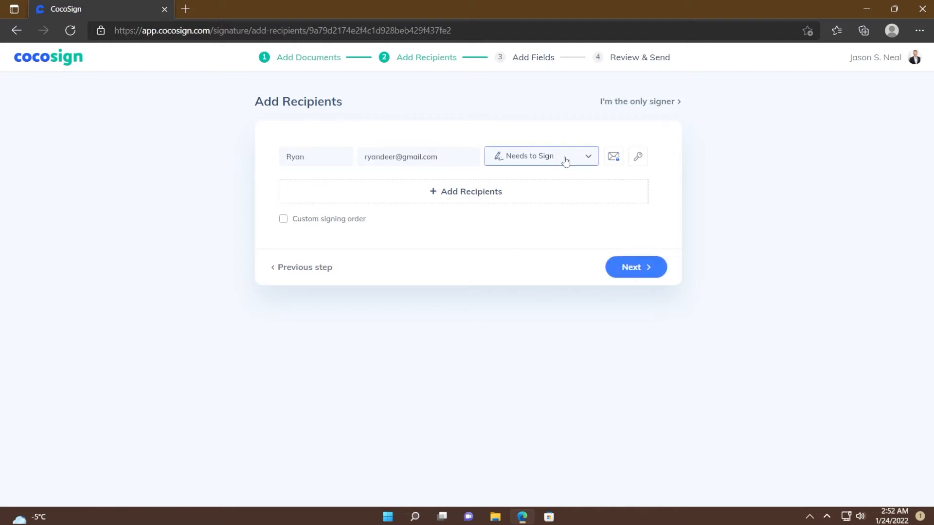
left_click(564, 160)
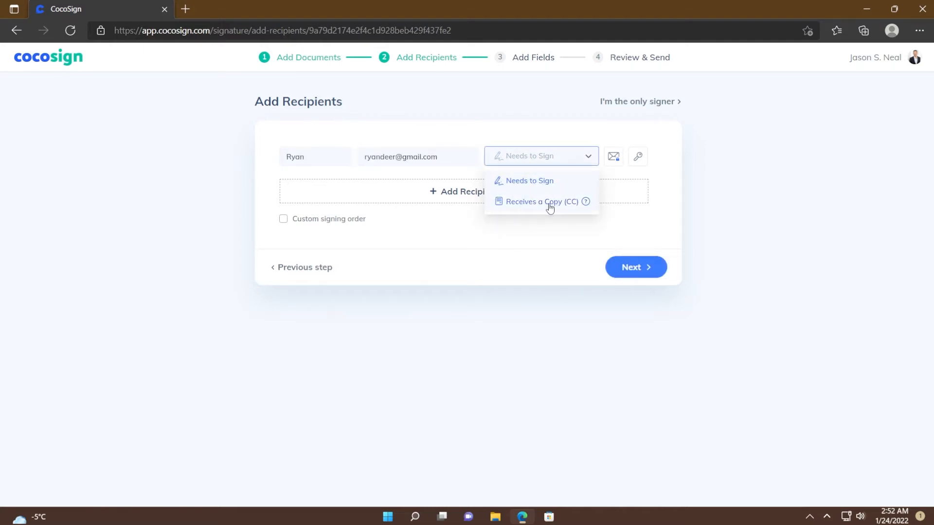
left_click(554, 182)
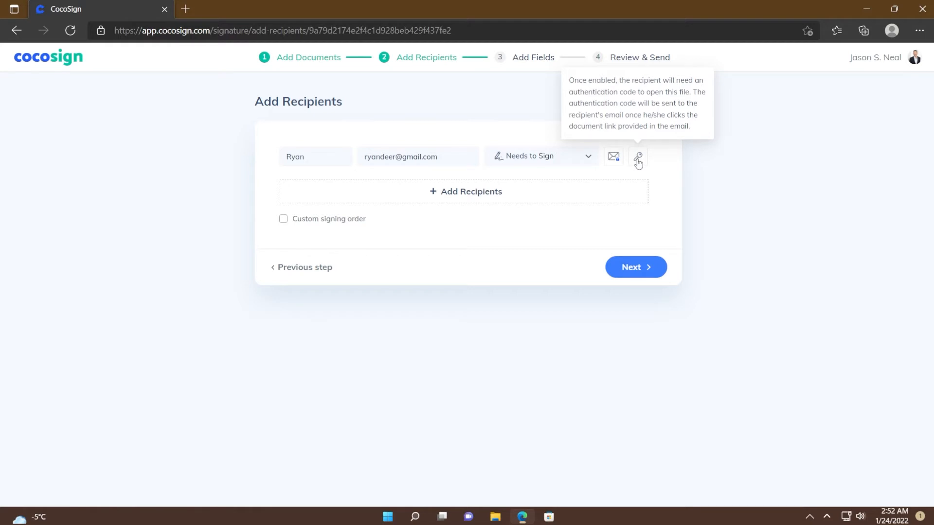
Add a second recipient row with that recipient's name and e-mail address
left_click(460, 200)
type("Bill")
key("Tab")
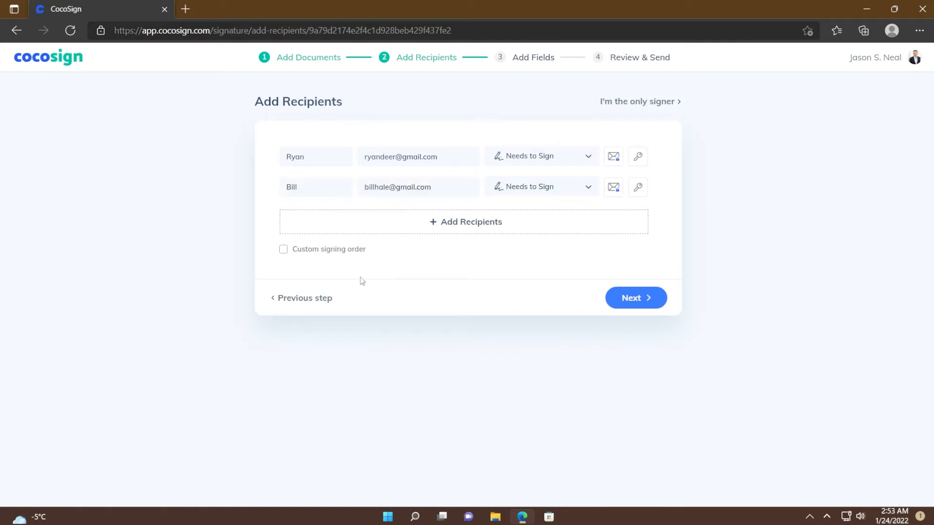
Turn on custom signing order, move the second recipient to position 1, and continue
left_click(314, 255)
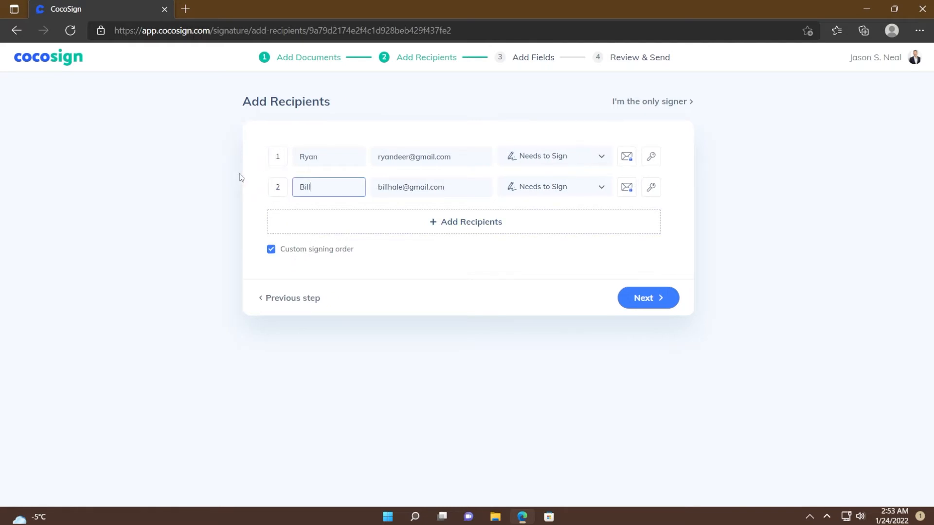
left_click_drag(256, 188, 256, 154)
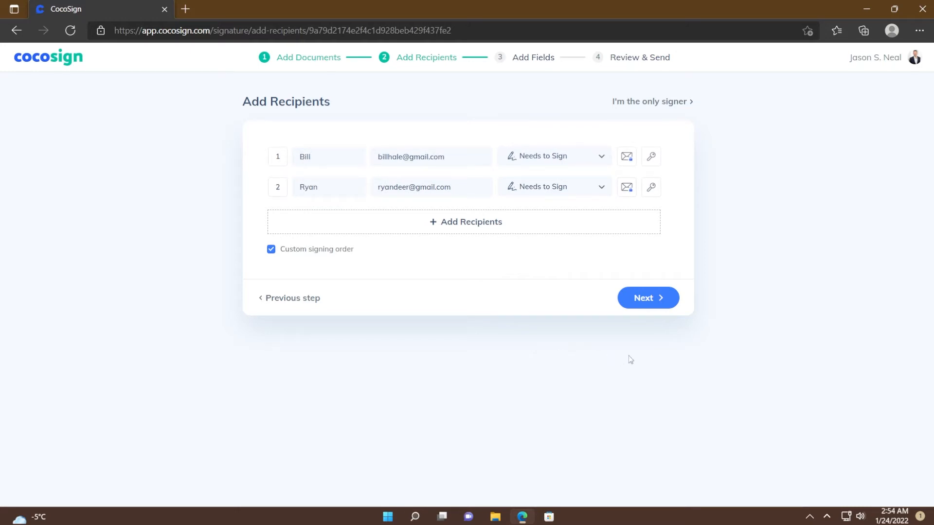
left_click(649, 298)
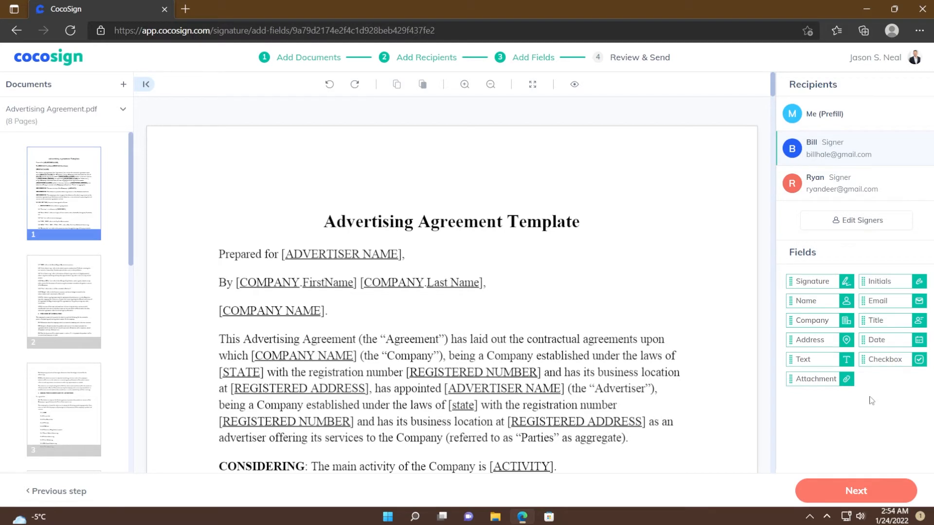
Place and slightly enlarge a Signature field beside [COMPANY NAME], assigned to the first signer
mouse_move(812, 281)
left_mouse_down()
mouse_move(542, 250)
mouse_move(362, 246)
mouse_move(393, 246)
left_mouse_up()
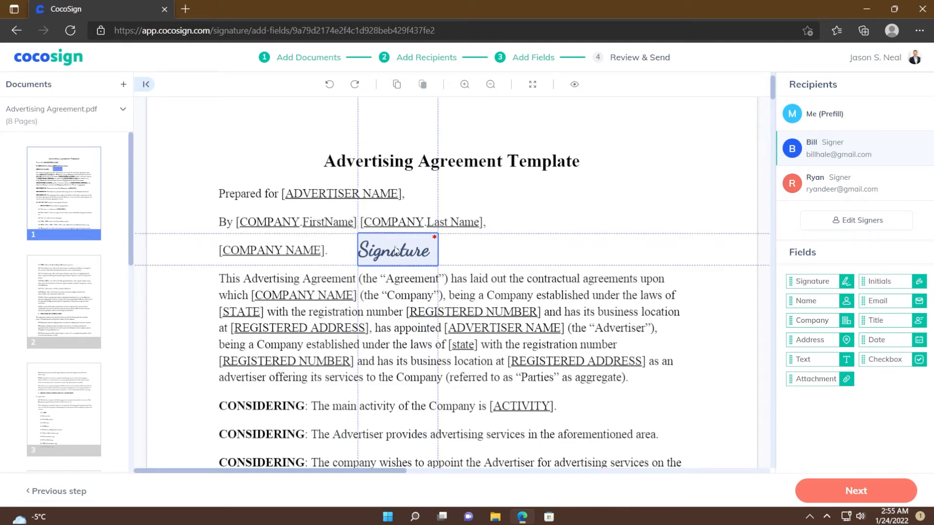
left_click(394, 246)
mouse_move(438, 266)
left_mouse_down()
mouse_move(445, 269)
mouse_move(403, 255)
left_mouse_up()
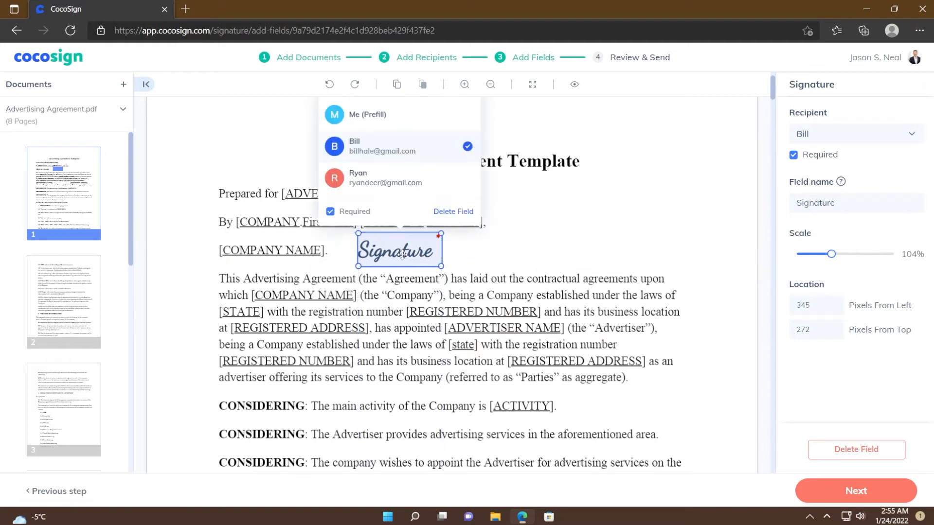
left_click(375, 179)
left_click(379, 155)
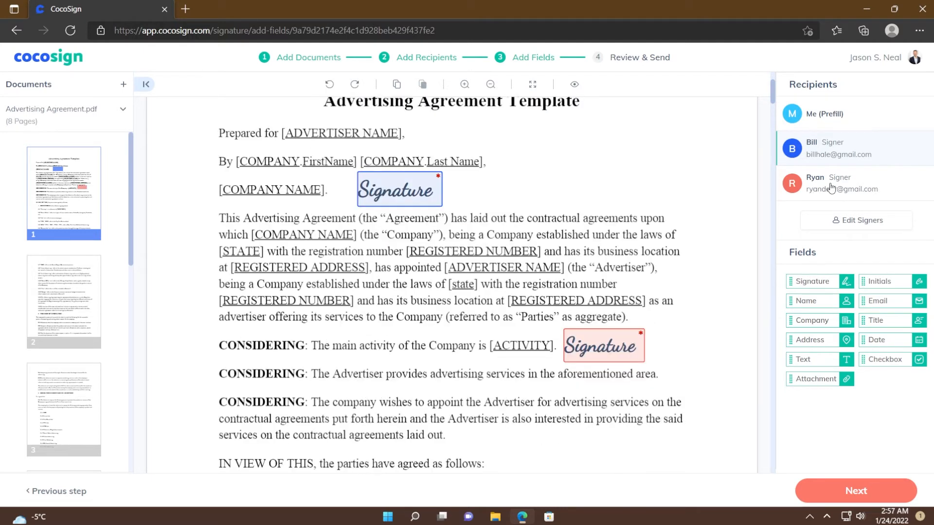
For the second signer, place a Text field below the third CONSIDERING paragraph, then continue
left_click(821, 189)
left_click_drag(803, 359, 540, 449)
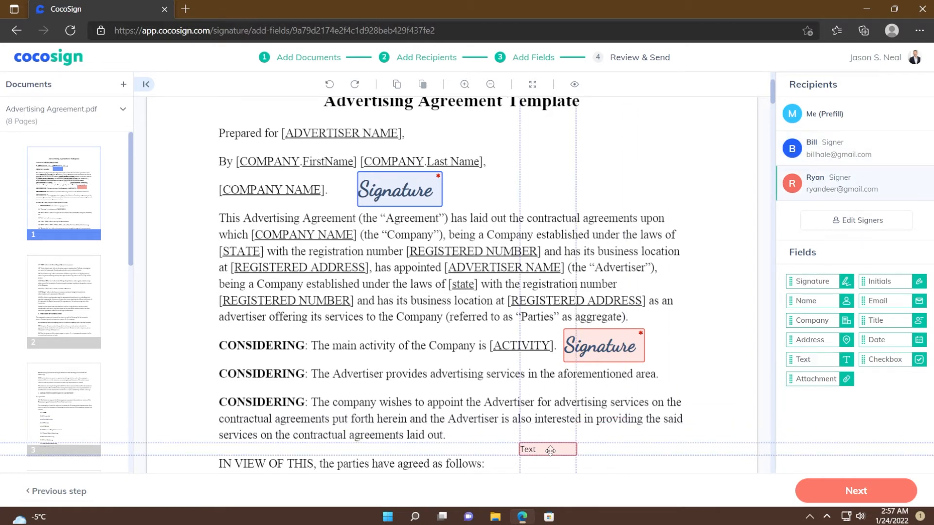
scroll(598, 254, "up", 1)
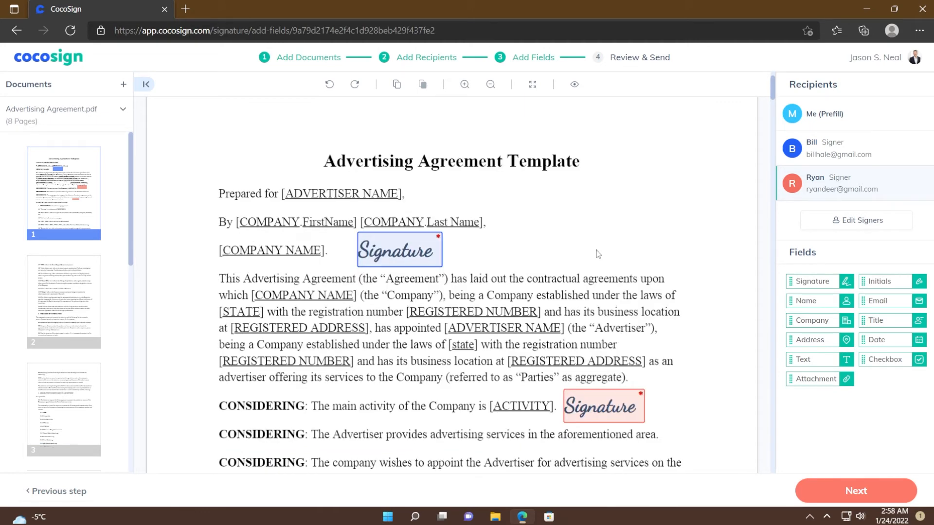
left_click(853, 119)
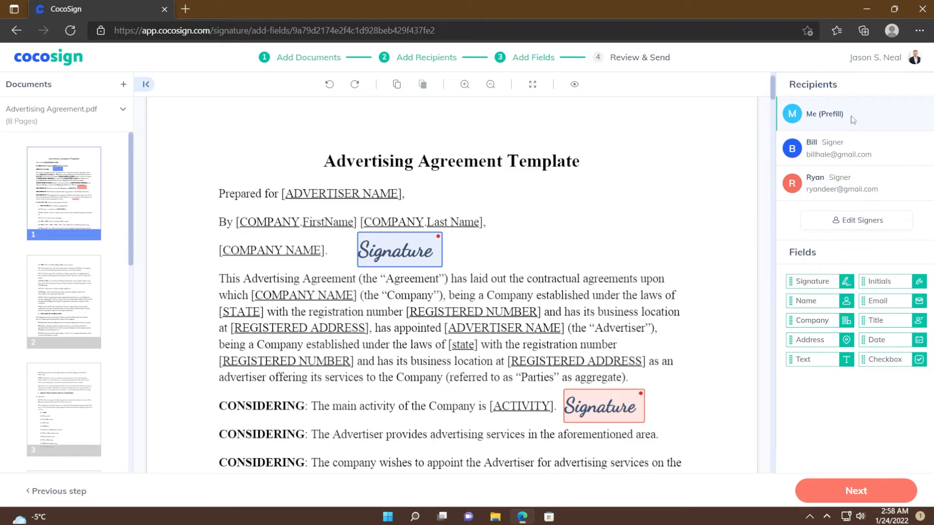
scroll(699, 315, "down", 1)
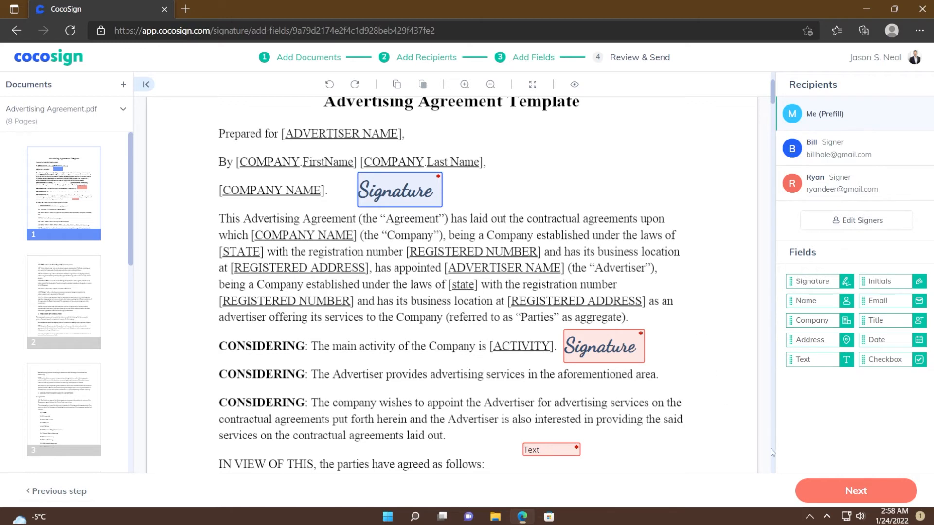
left_click(837, 488)
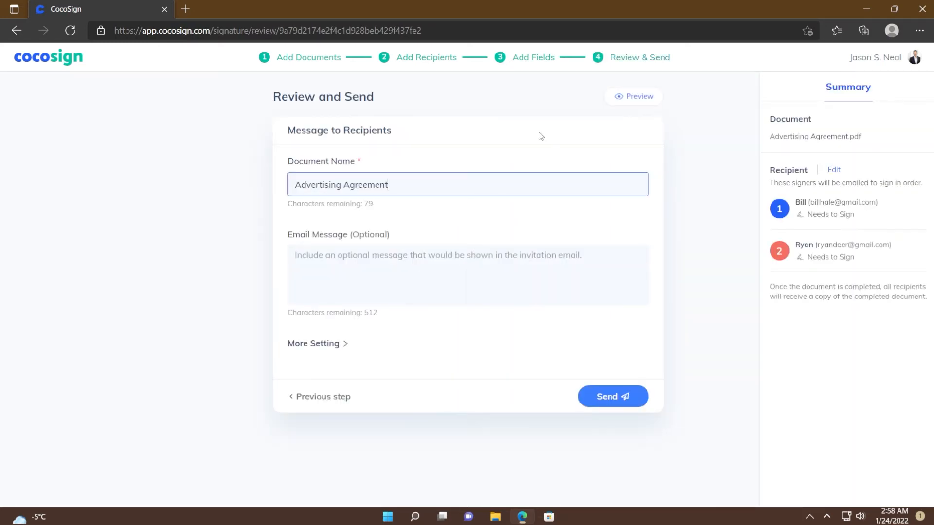
Preview the agreement as the first signer, then as the second signer, and close the preview
left_click(632, 97)
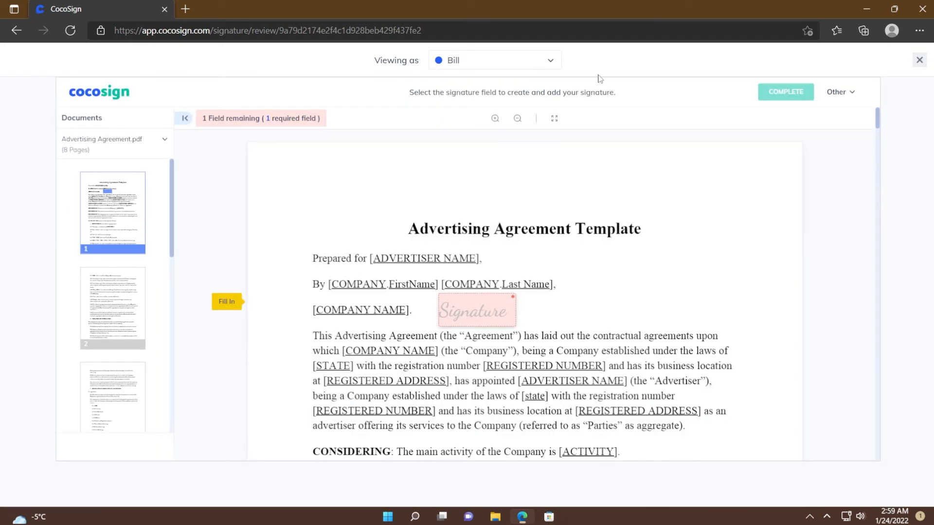
left_click(504, 68)
left_click(481, 120)
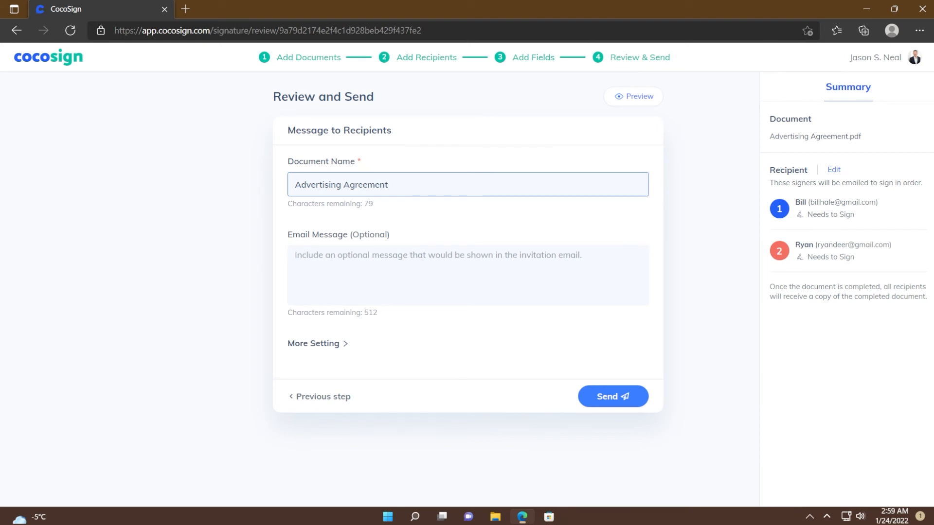
left_click(419, 267)
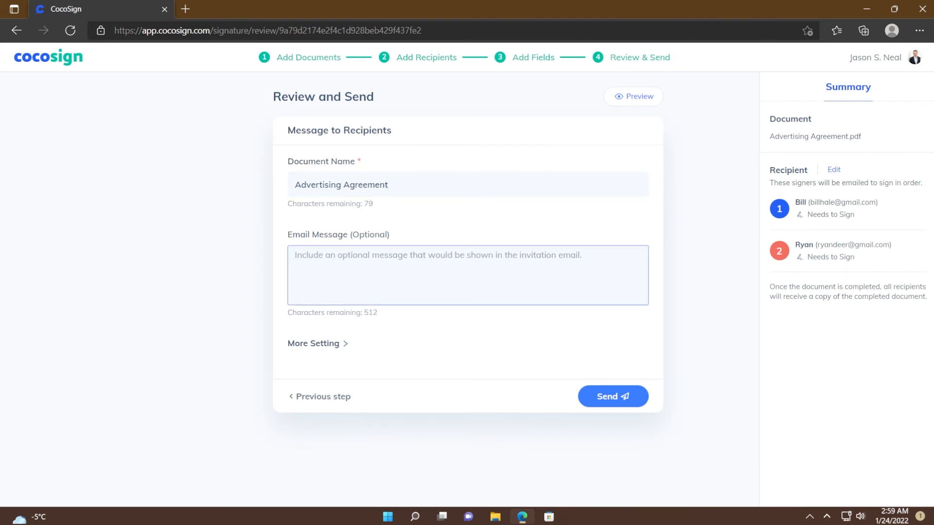
Paste 'Advertising Agreement Signature' as the invitation message and expand More Setting
type("Advertising Agreement Signature")
left_click(323, 345)
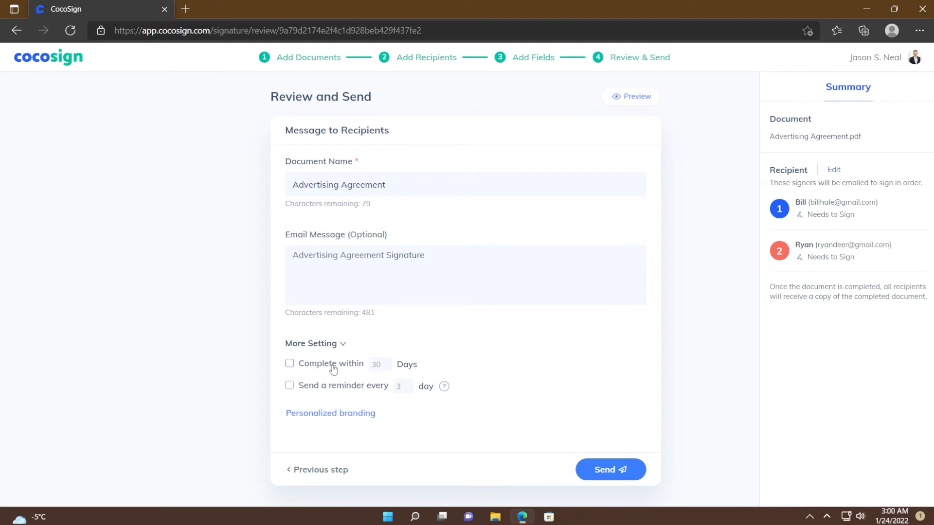
Open Personalized branding's Advanced tab showing redirect, custom URL and e-mail template options
left_click(331, 414)
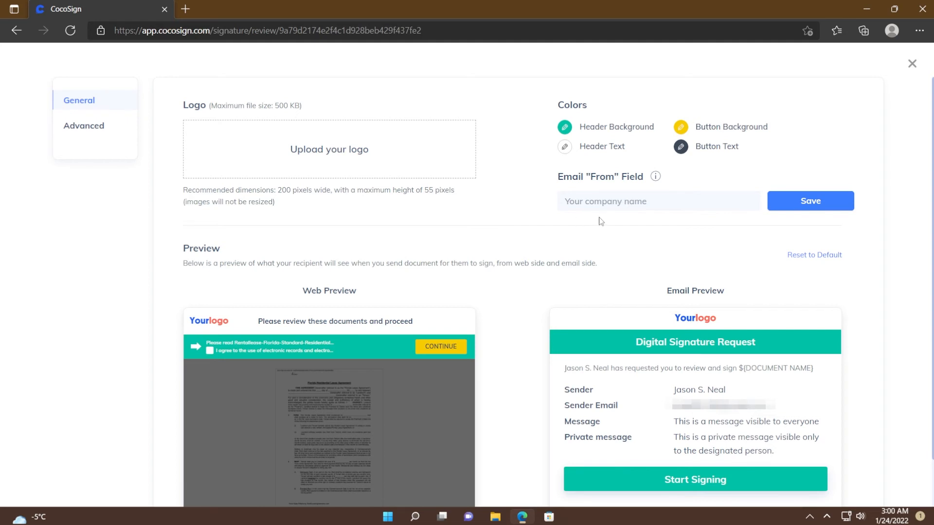
left_click(80, 130)
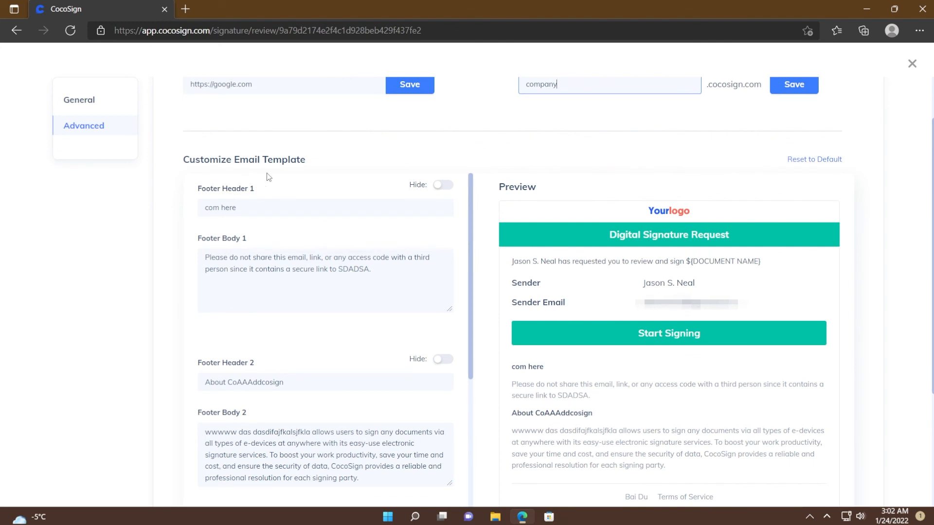
scroll(601, 227, "up", 1)
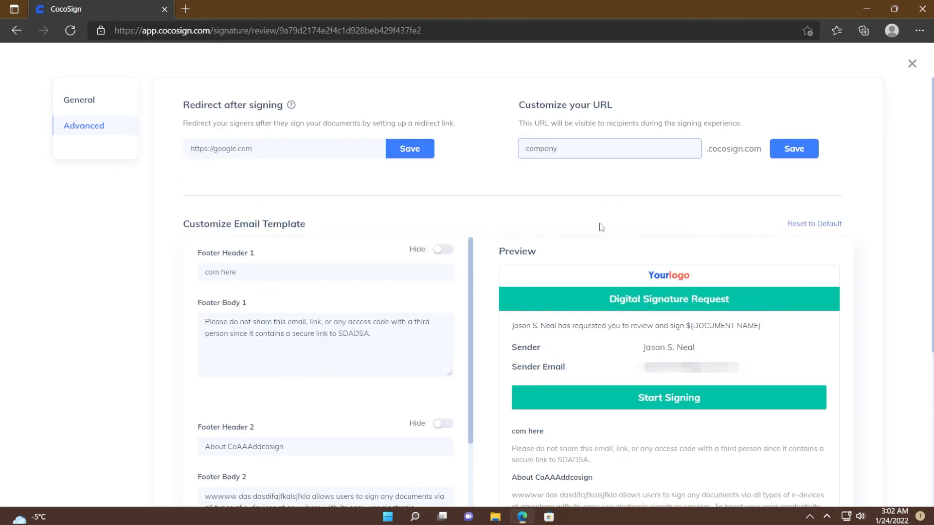
Close the branding settings and send the Advertising Agreement to the signers
left_click(912, 66)
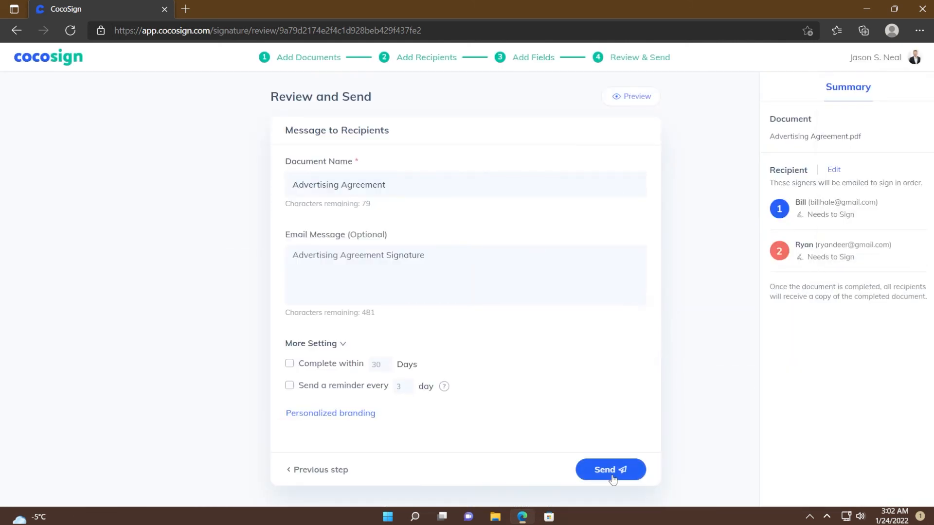
left_click(612, 477)
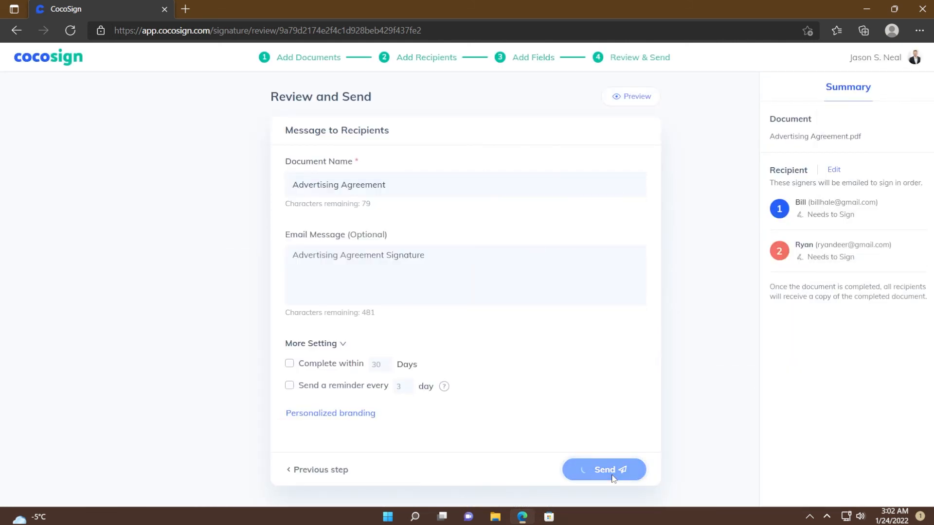